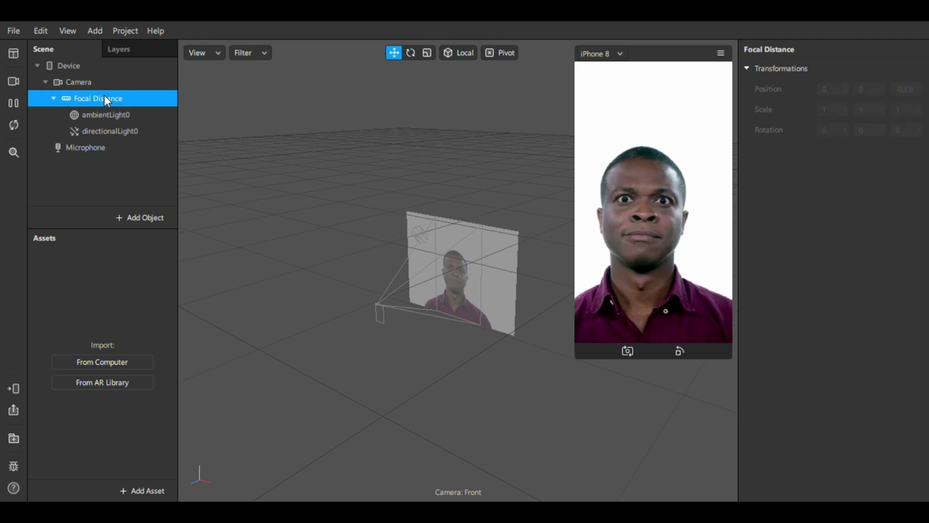
- Add a Face Tracker under the camera's Focal Distance object in the scene
right_click(103, 95)
mouse_move(165, 107)
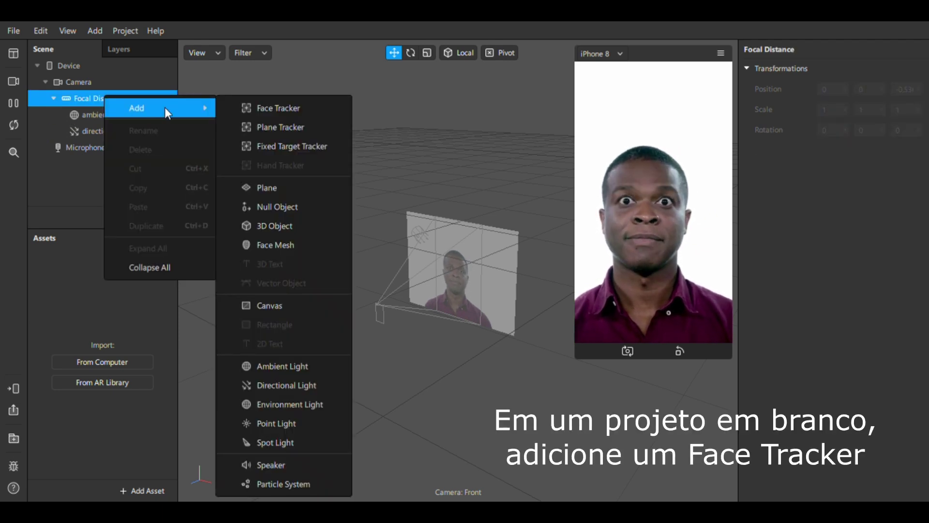
left_click(266, 111)
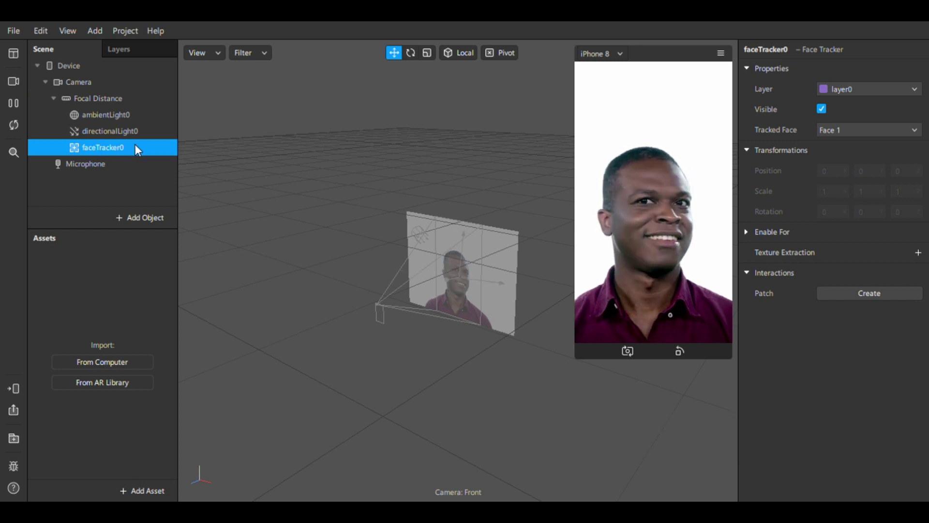
- Add a Face Mesh inside the face tracker
right_click(158, 147)
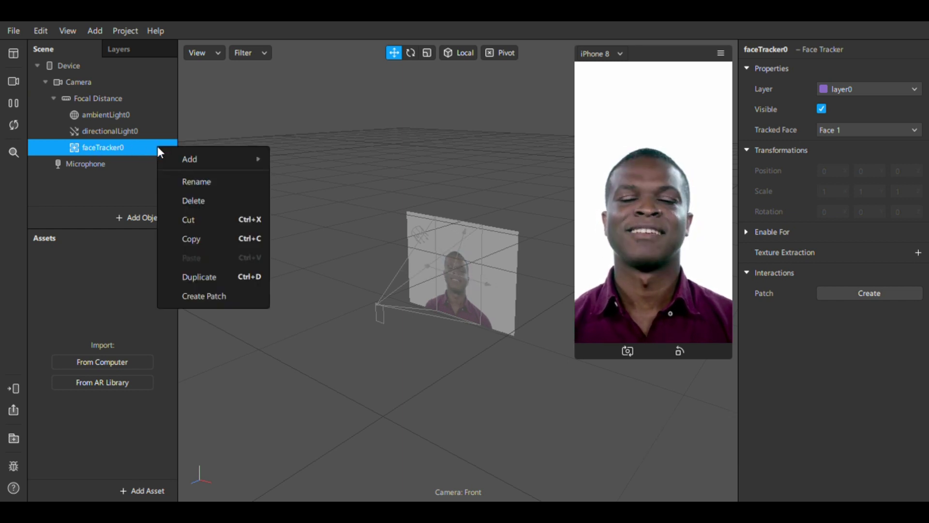
mouse_move(197, 159)
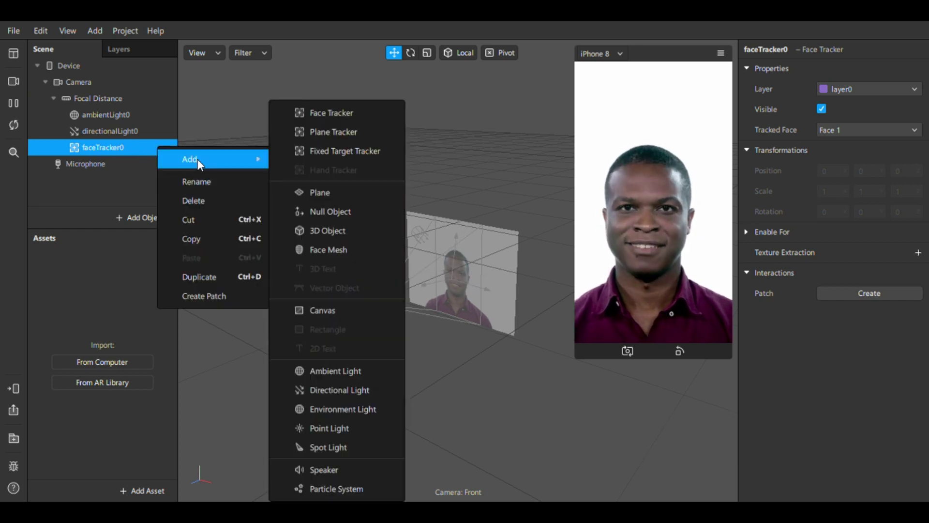
left_click(344, 249)
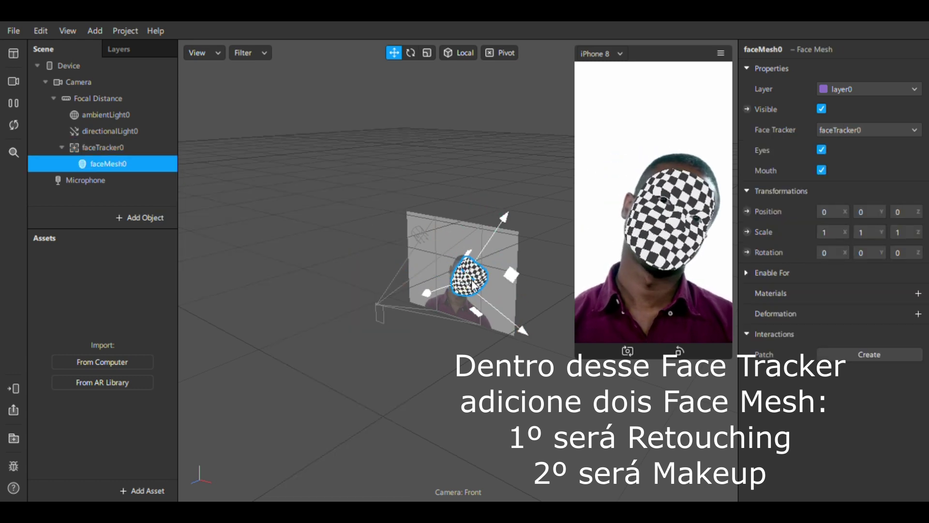
- Create a new material for the face mesh and name it retouching
left_click_drag(248, 345, 385, 282)
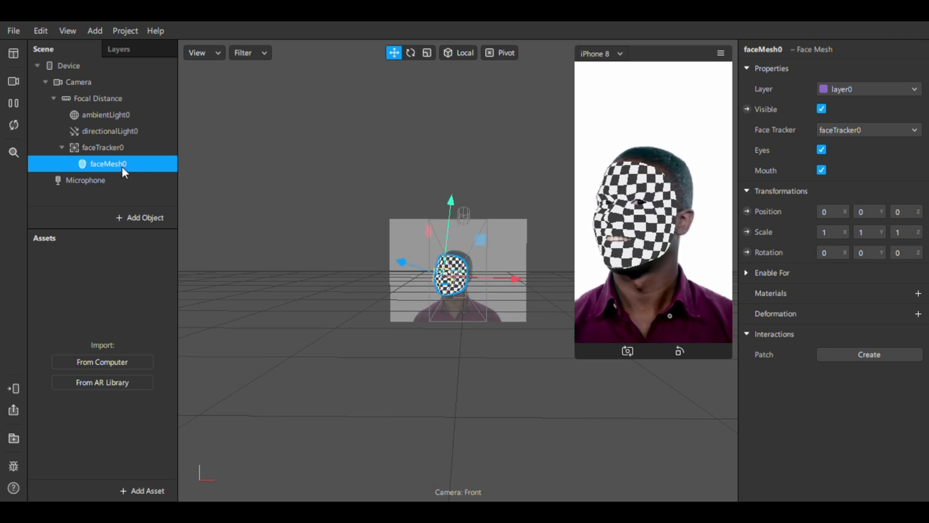
left_click(922, 88)
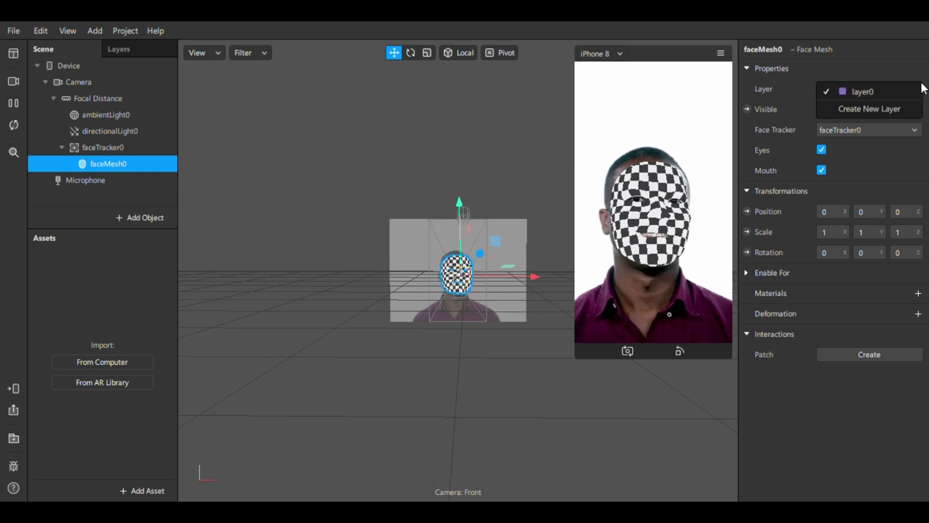
left_click(820, 292)
left_click(916, 293)
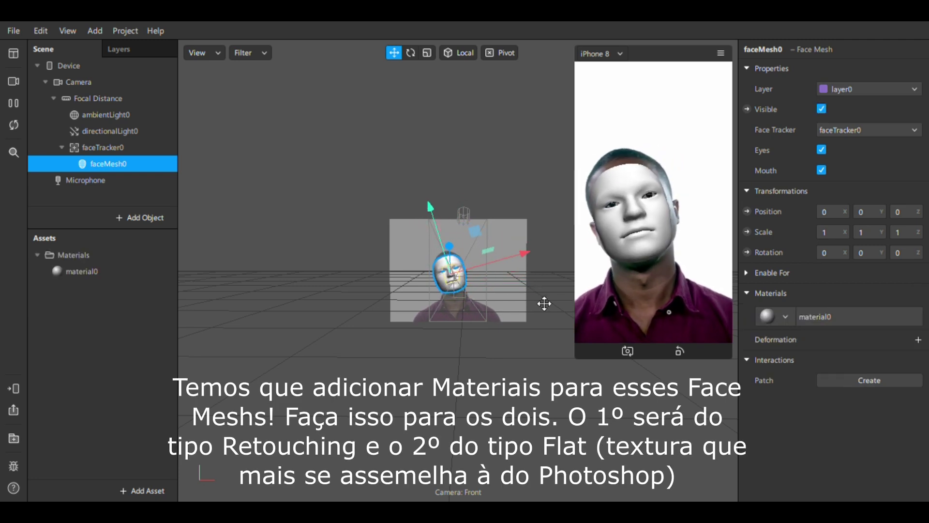
left_click(92, 274)
double_click(121, 278)
type("retouching")
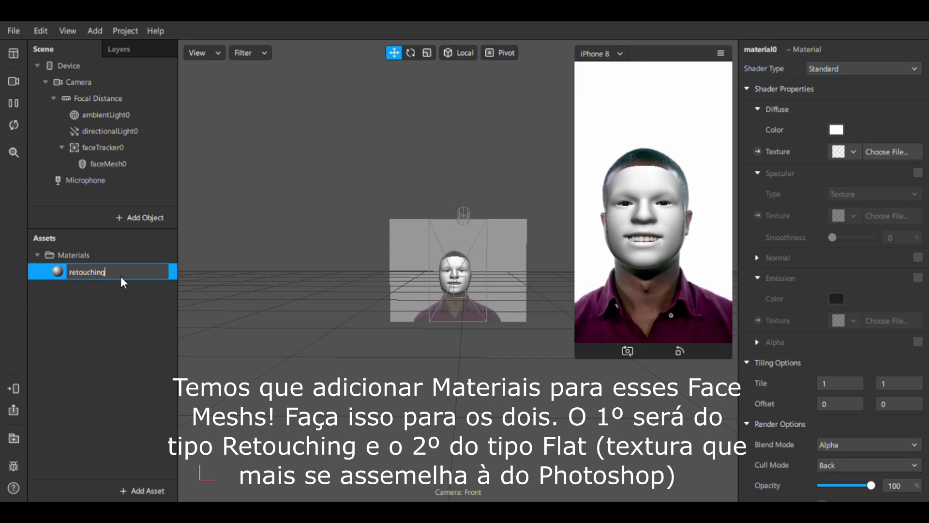
key("Return")
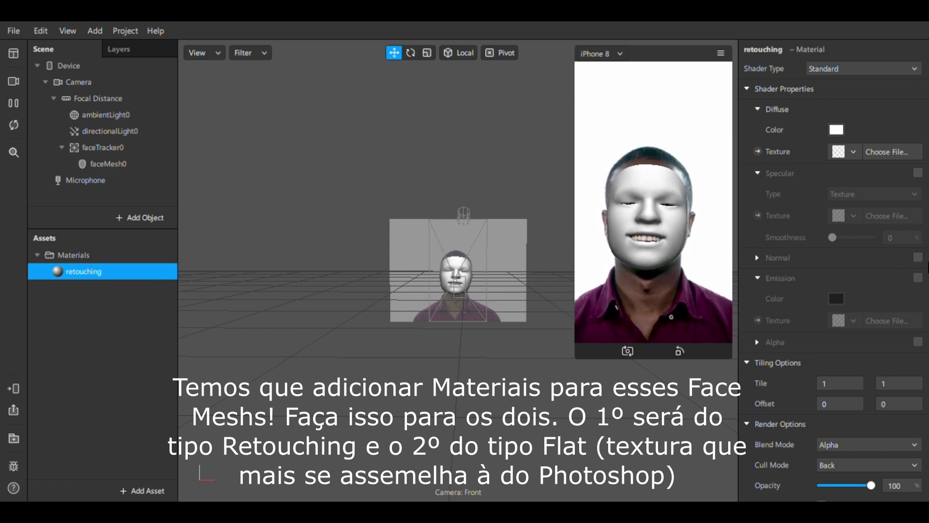
- Set the retouching material's shader type to Retouching and its skin smoothing to 35%
left_click(904, 70)
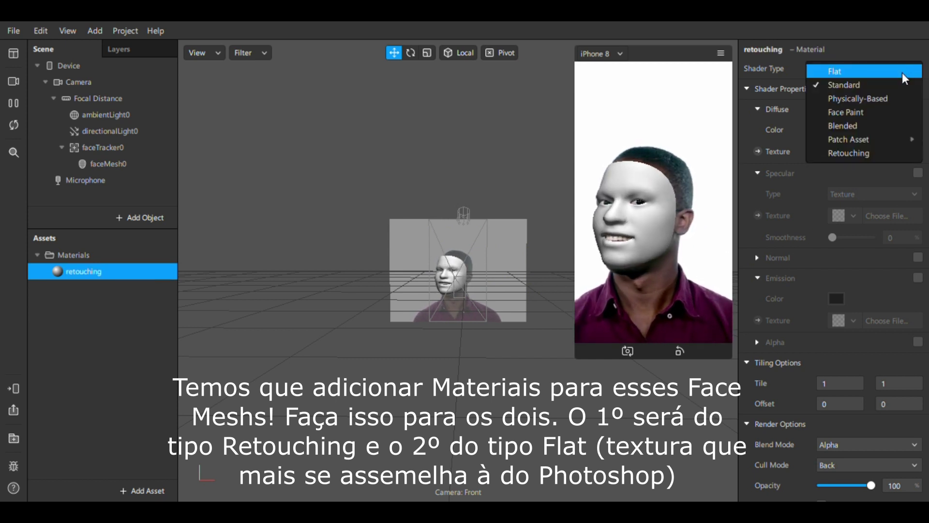
left_click(899, 153)
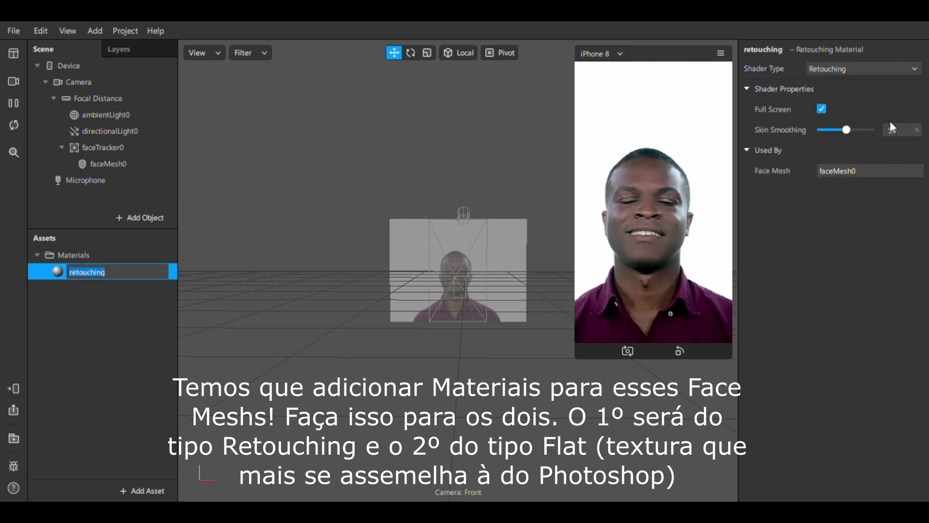
left_click(908, 139)
type("35")
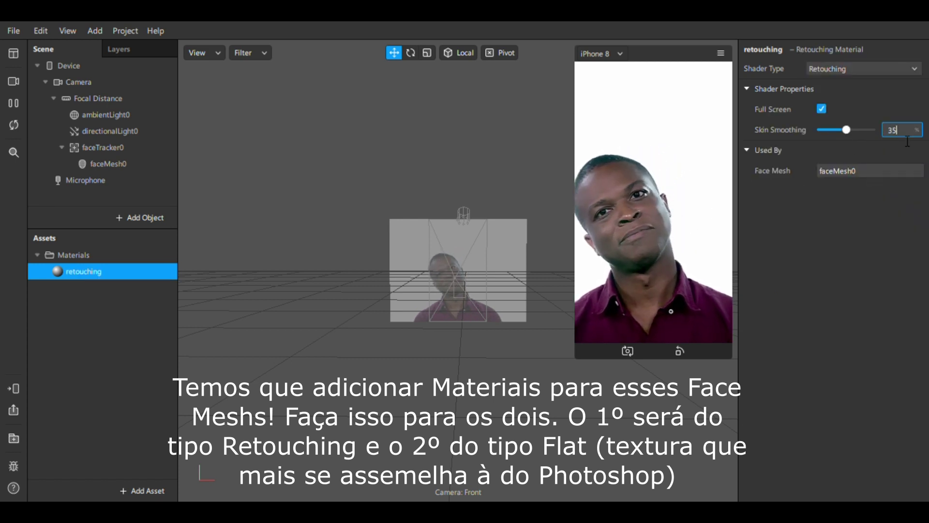
key("Return")
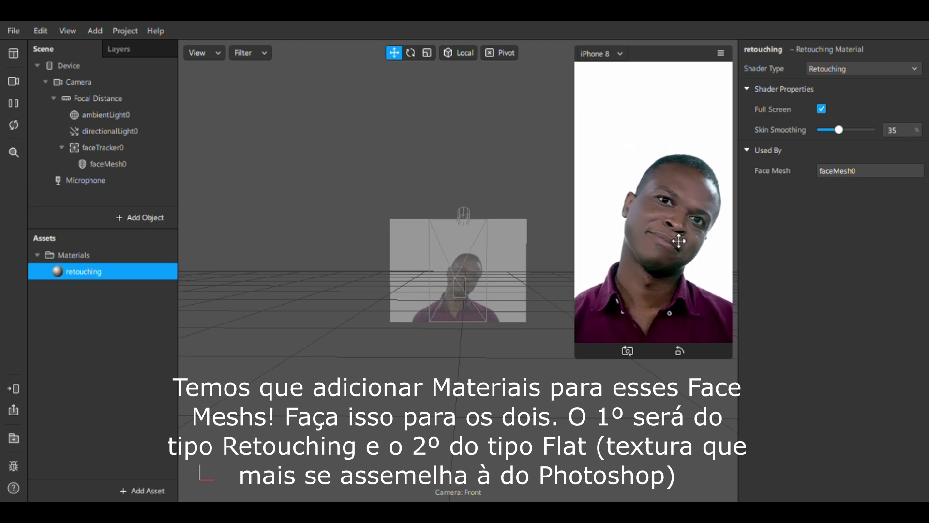
- Switch the preview to the third real-time simulation clip, the short-haired redhead, and pause it on a front-facing frame
left_click(14, 103)
left_click(14, 83)
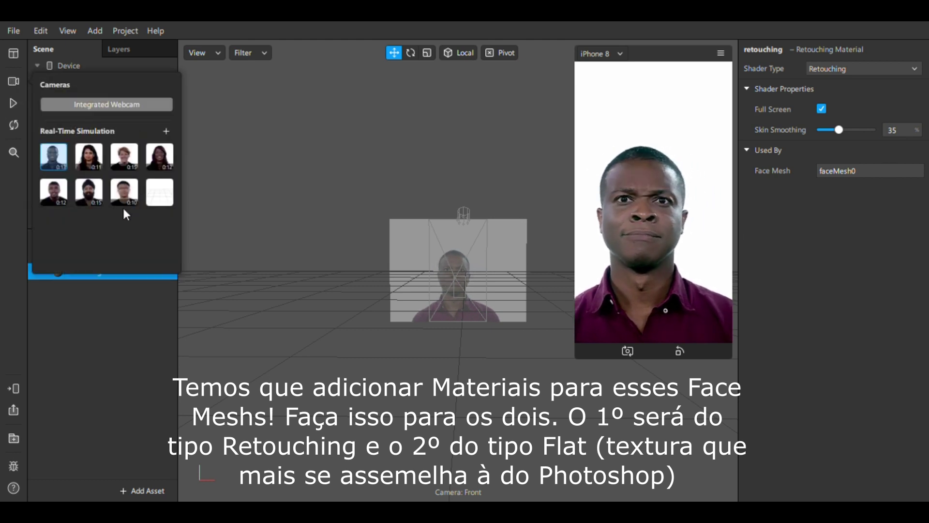
left_click(127, 160)
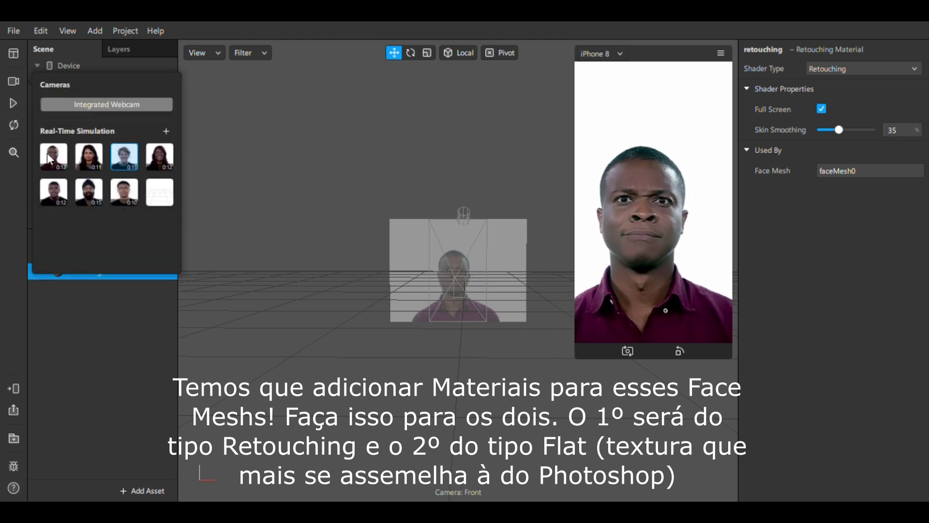
left_click(12, 104)
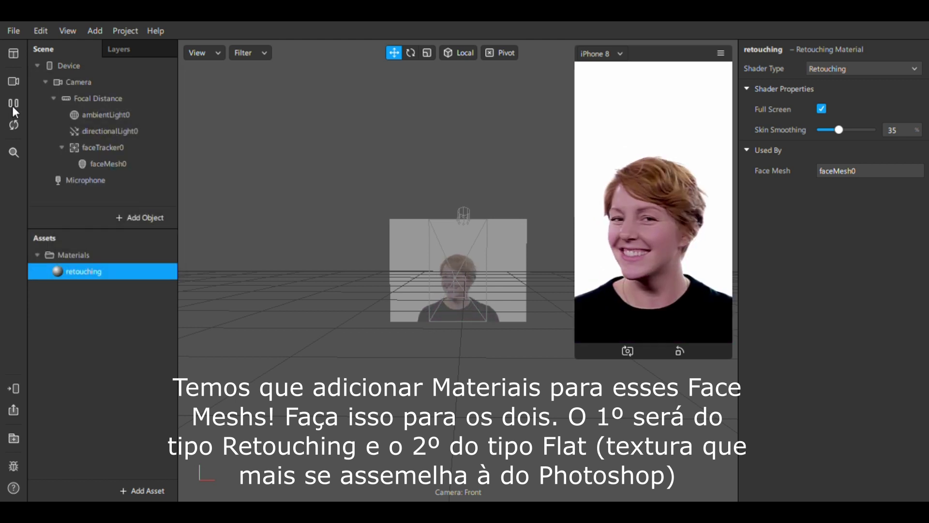
left_click(13, 106)
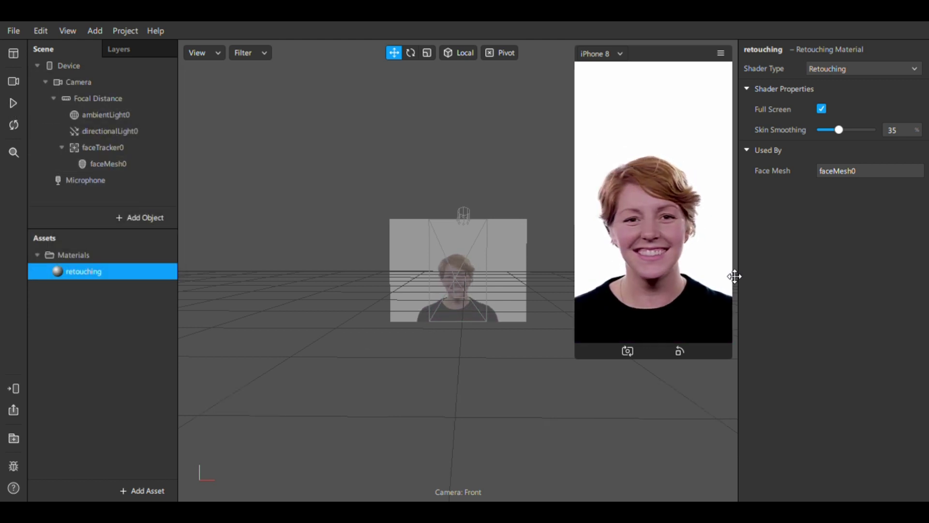
- Add a second Face Mesh inside the face tracker
left_click(100, 315)
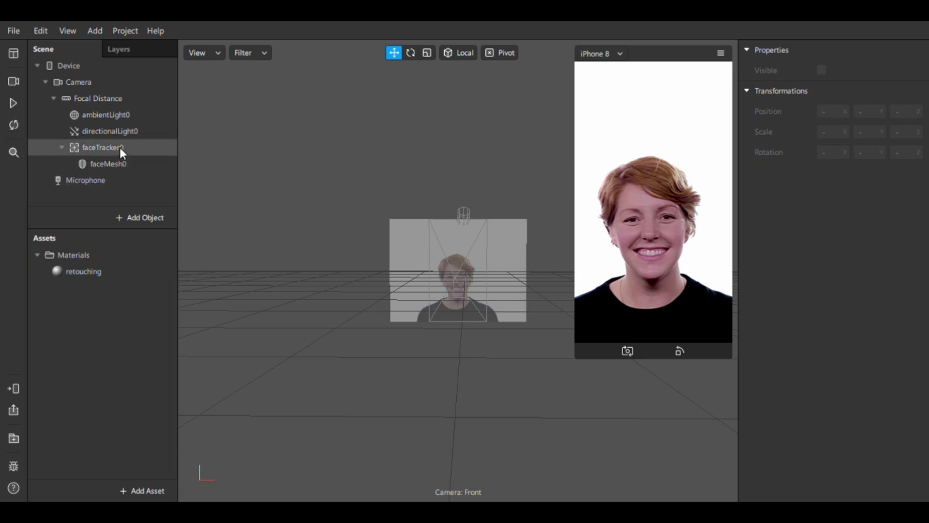
left_click(117, 150)
right_click(118, 150)
mouse_move(178, 164)
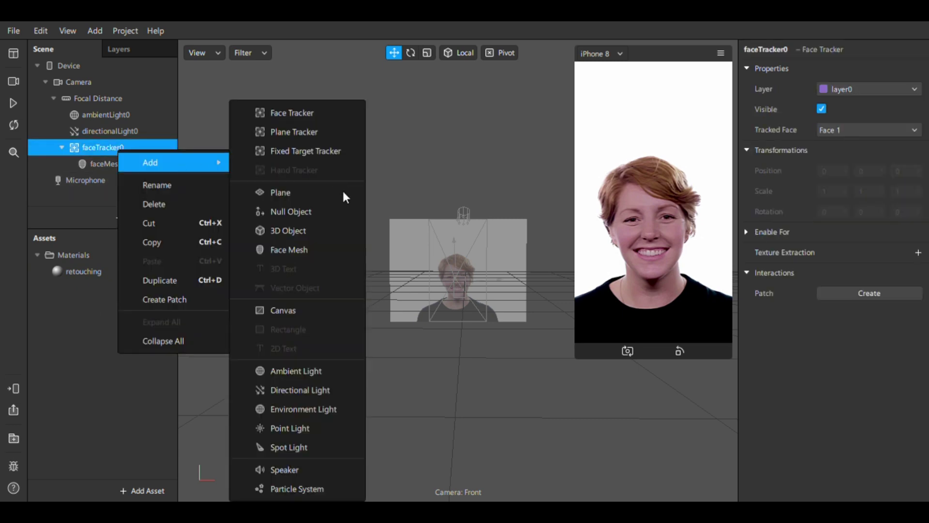
left_click(343, 253)
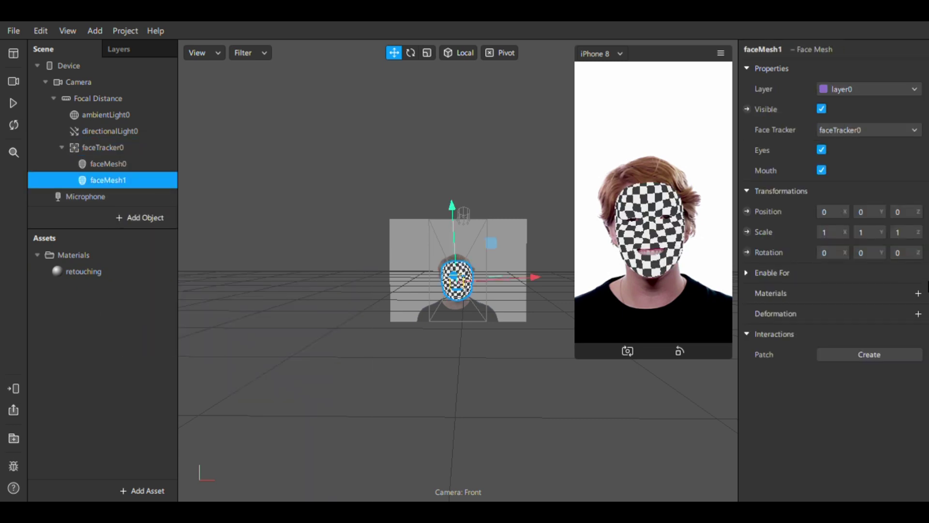
- Give the second face mesh a new material named makeup with the Flat shader type
left_click(918, 293)
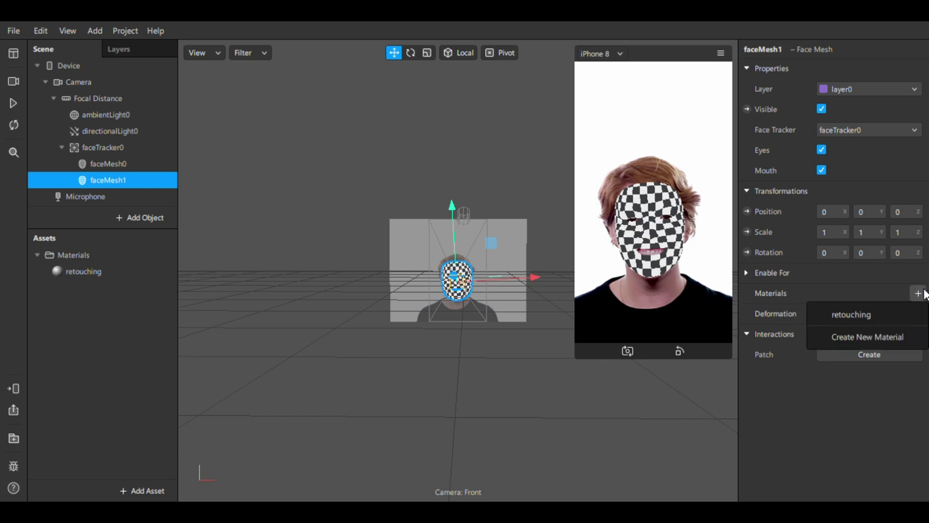
left_click(884, 333)
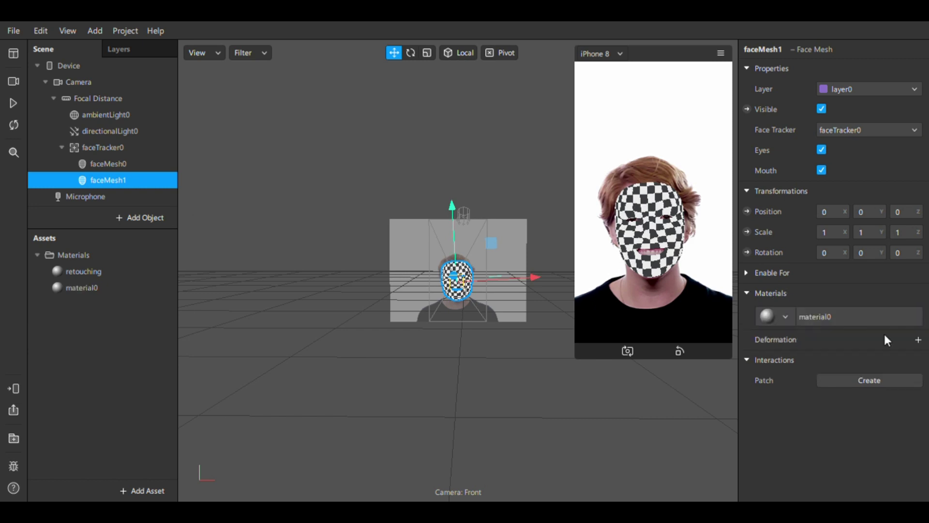
double_click(127, 288)
type("makeup")
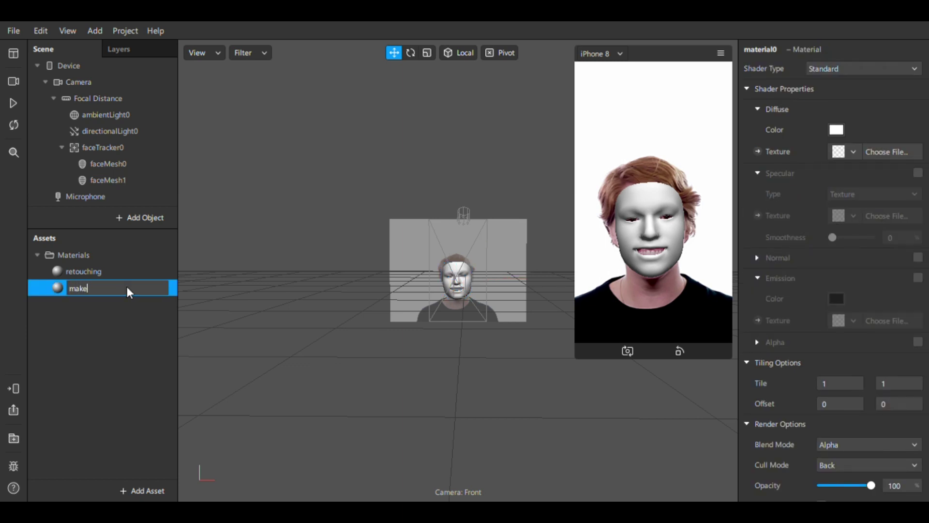
key("Return")
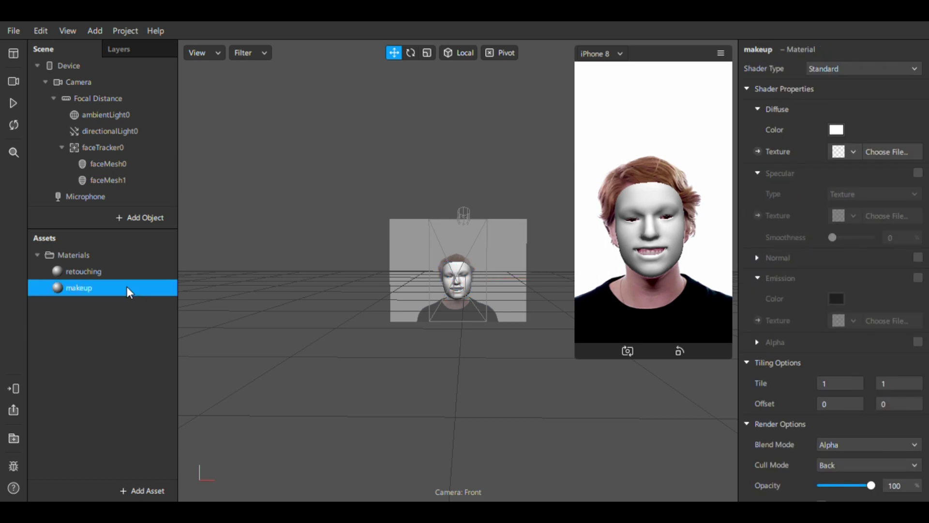
left_click(861, 68)
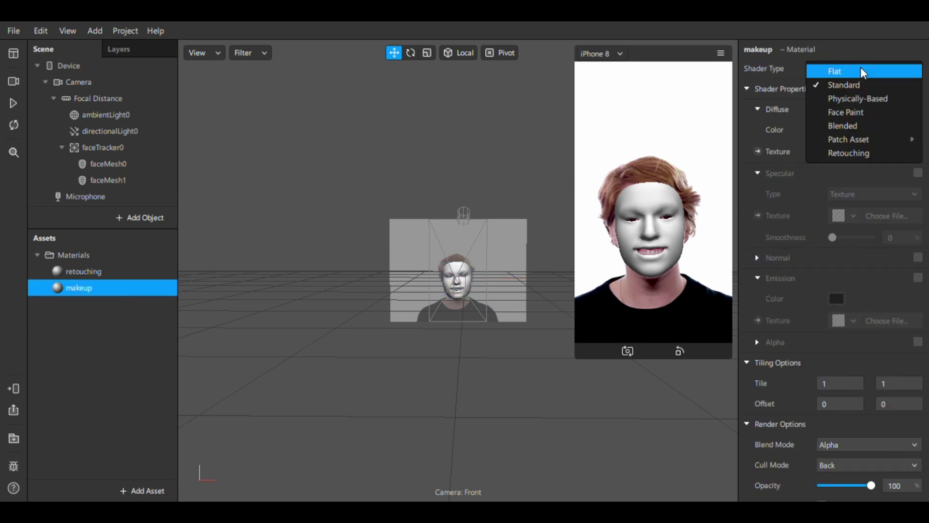
left_click(893, 71)
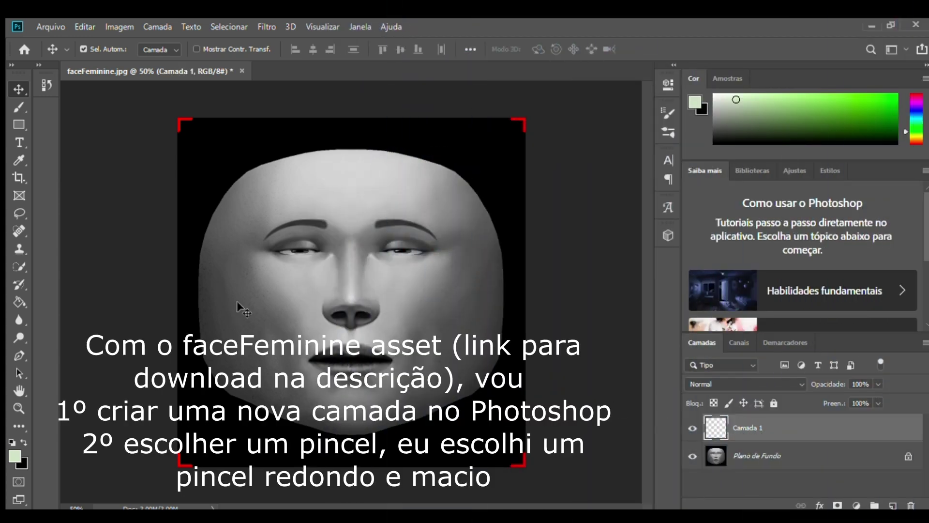
- In Photoshop, enable vertical brush symmetry on Camada 1 of faceFeminine.jpg and stretch the axis over the full canvas height
left_click(14, 106)
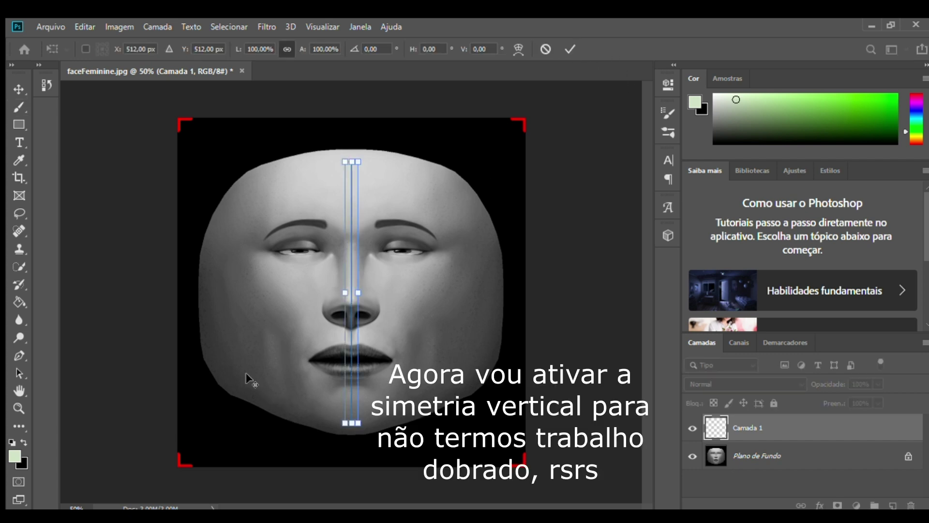
scroll(199, 337, "up", 1)
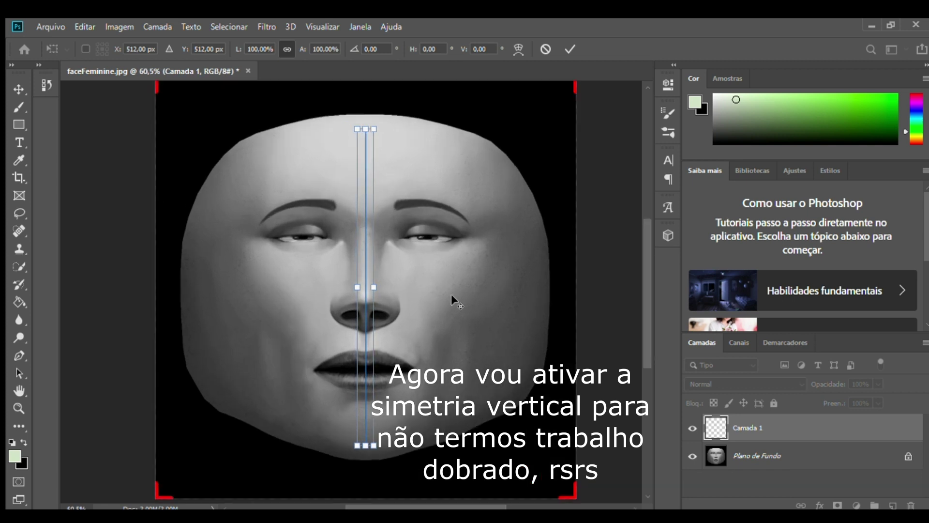
left_click_drag(644, 313, 647, 311)
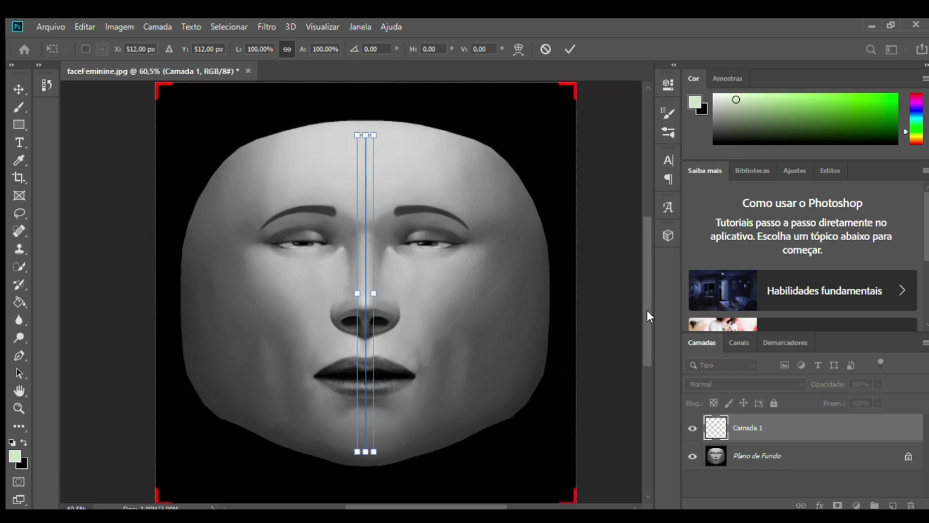
mouse_move(374, 507)
left_mouse_down()
mouse_move(384, 502)
mouse_move(373, 504)
left_mouse_up()
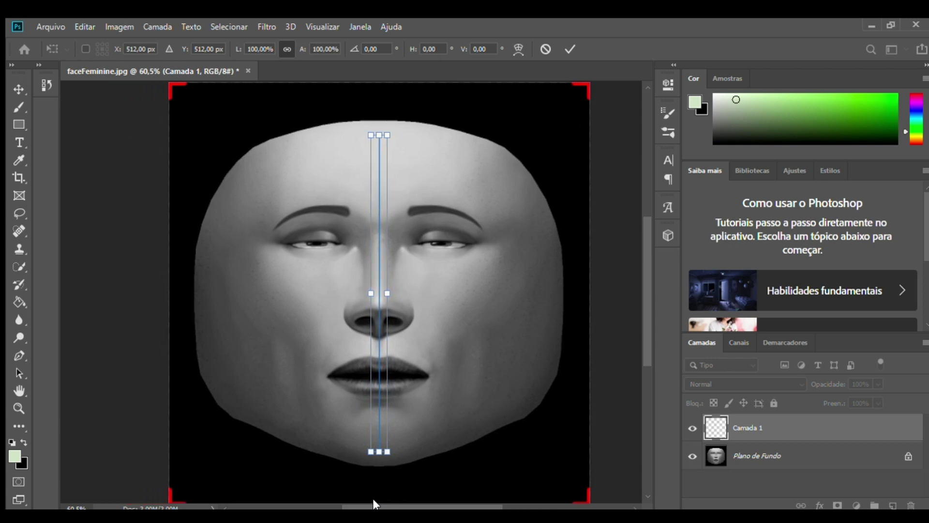
left_click_drag(380, 455, 380, 500)
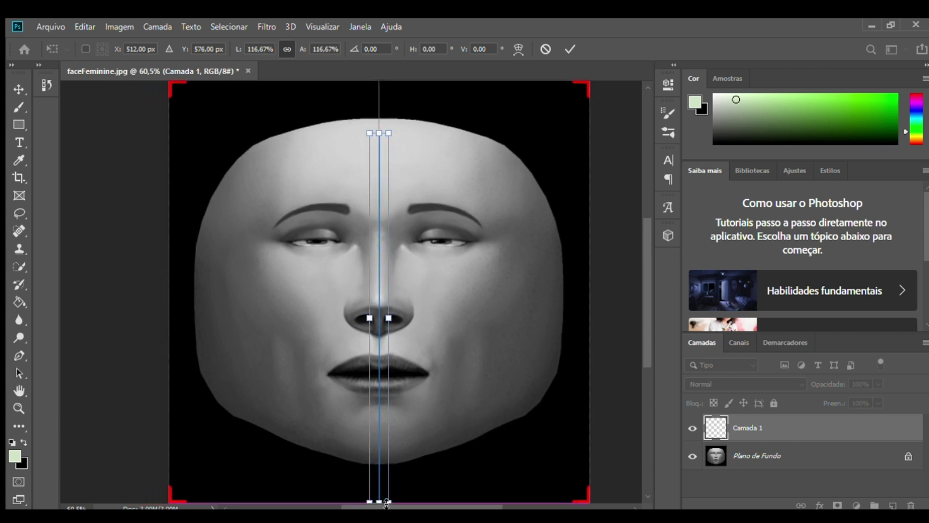
left_click_drag(382, 129, 386, 93)
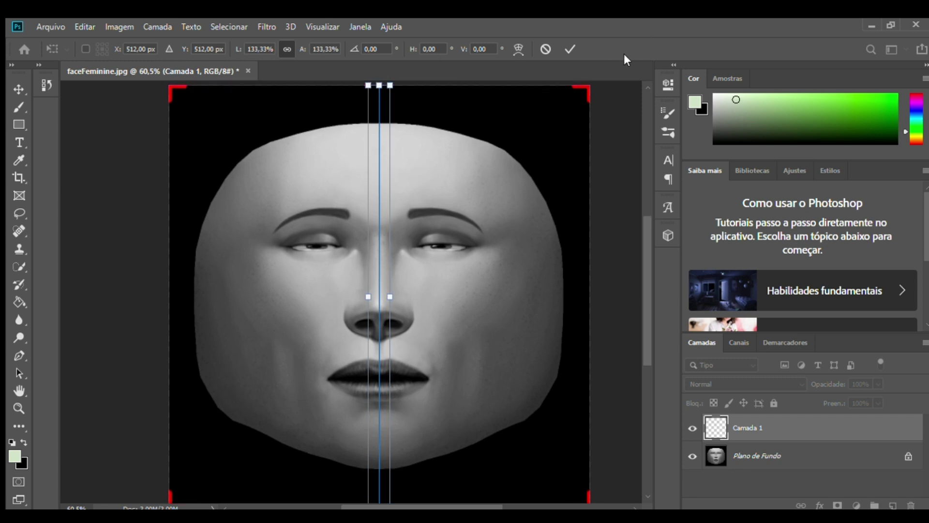
key("Return")
- Set the soft round brush's size to 151 px
key("b")
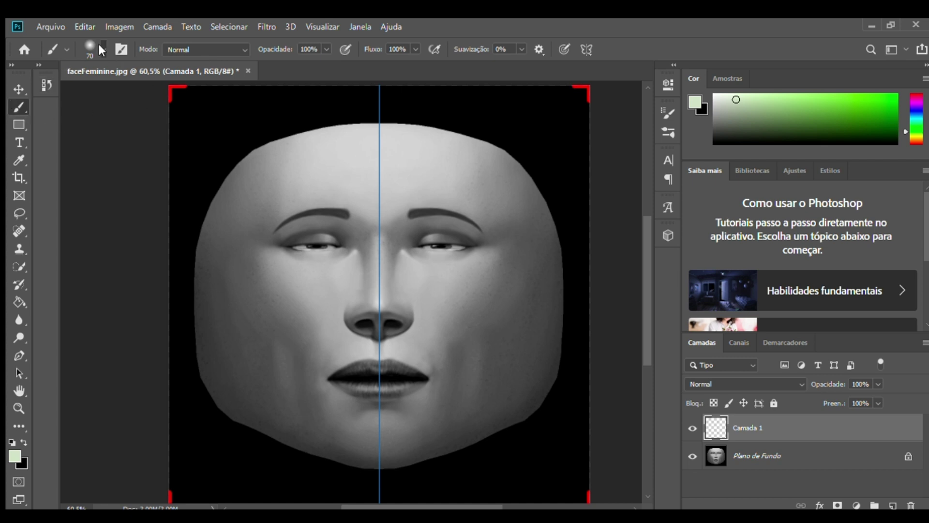
left_click_drag(108, 87, 120, 88)
left_click_drag(121, 88, 133, 91)
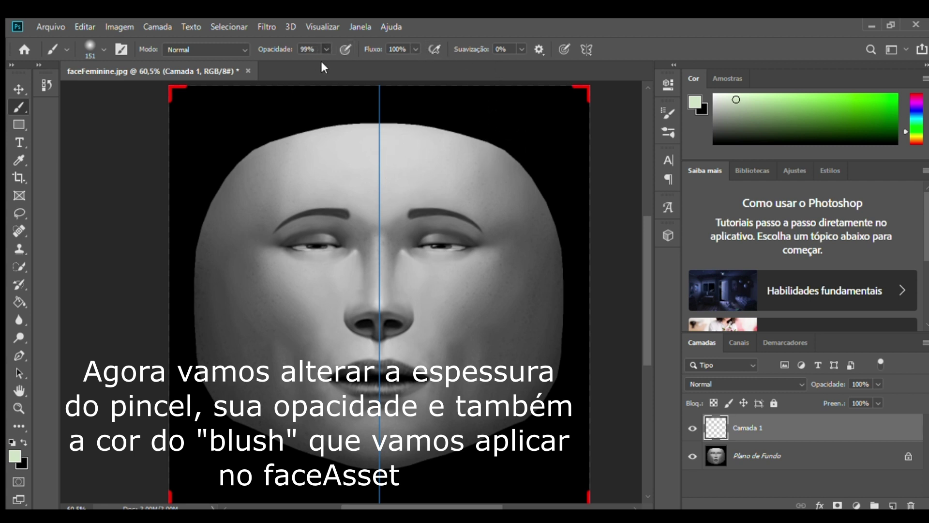
- Set the brush opacity to 5%, pick a light pink foreground colour, and paint a faint blush stroke across the cheek
key("0")
key("6")
key("i")
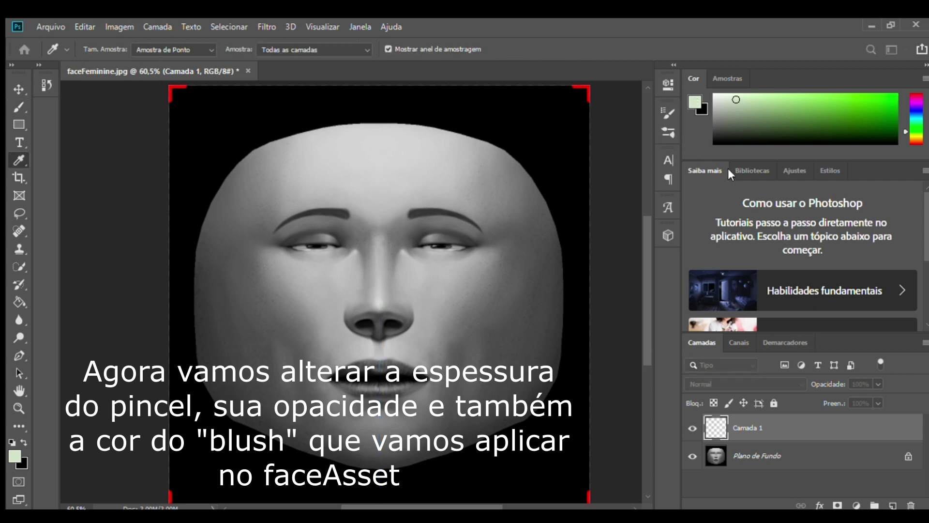
key("b")
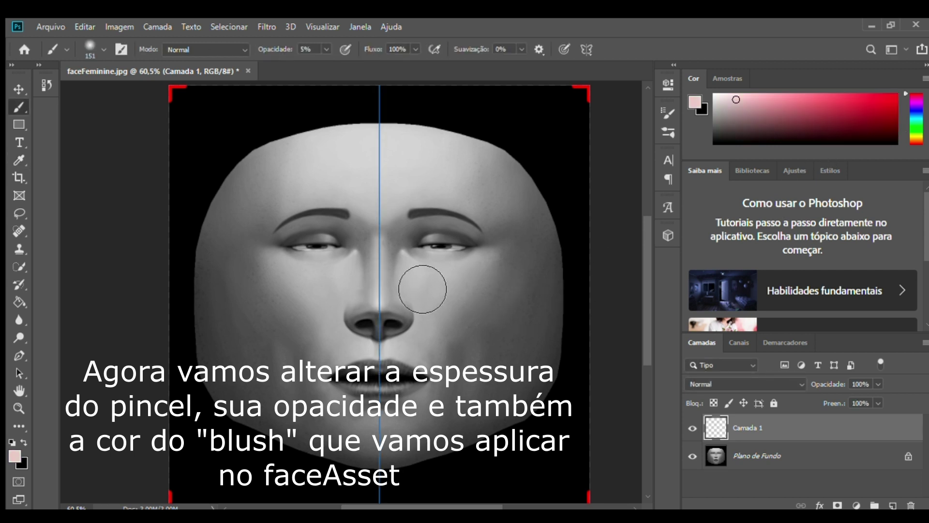
mouse_move(459, 300)
left_mouse_down()
mouse_move(395, 301)
mouse_move(510, 305)
left_mouse_up()
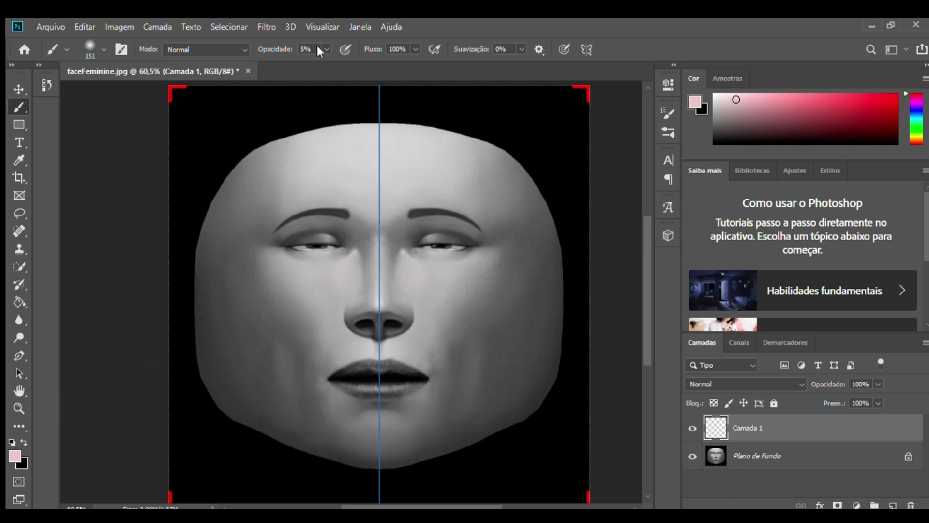
- Try painting the light pink blush on the cheeks at 59% brush opacity and undo the stroke
key("5")
key("9")
mouse_move(440, 311)
left_mouse_down()
mouse_move(431, 294)
mouse_move(458, 310)
left_mouse_up()
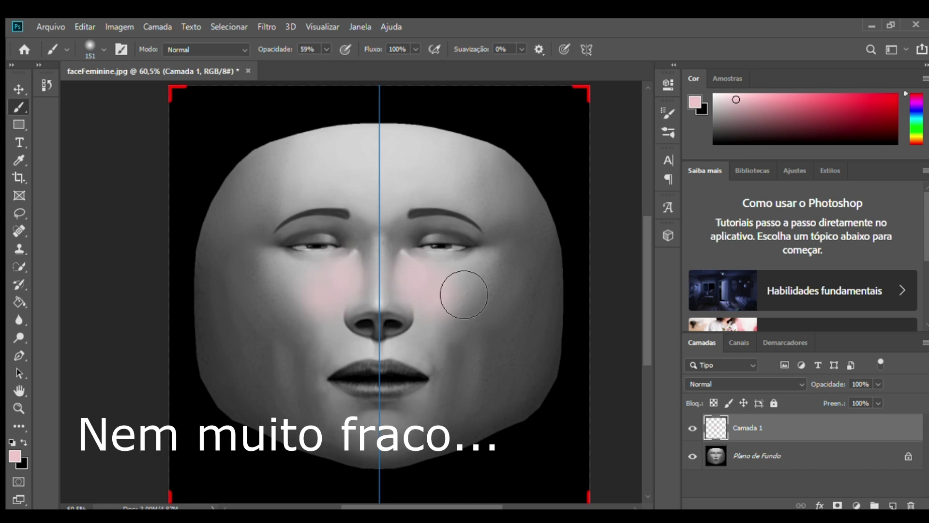
key("ctrl+z")
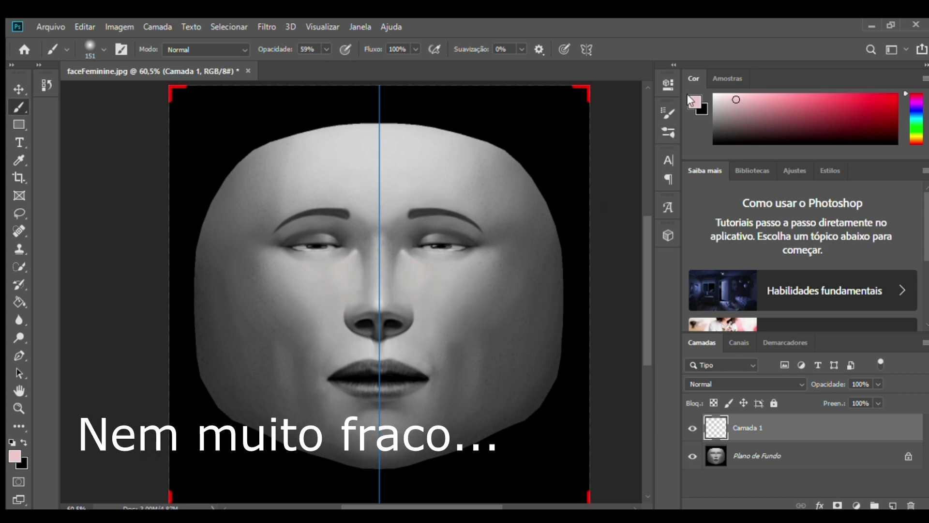
- Change the foreground colour to a strong red, test a blush stroke on the cheek, and undo that stroke
key("i")
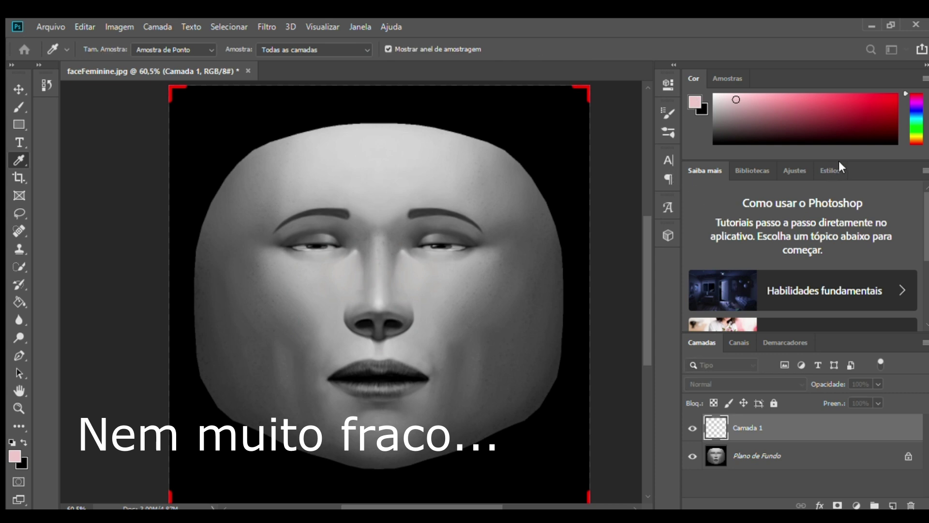
left_click(817, 178)
mouse_move(426, 280)
left_mouse_down()
mouse_move(490, 316)
mouse_move(499, 297)
mouse_move(468, 269)
left_mouse_up()
key("ctrl+z")
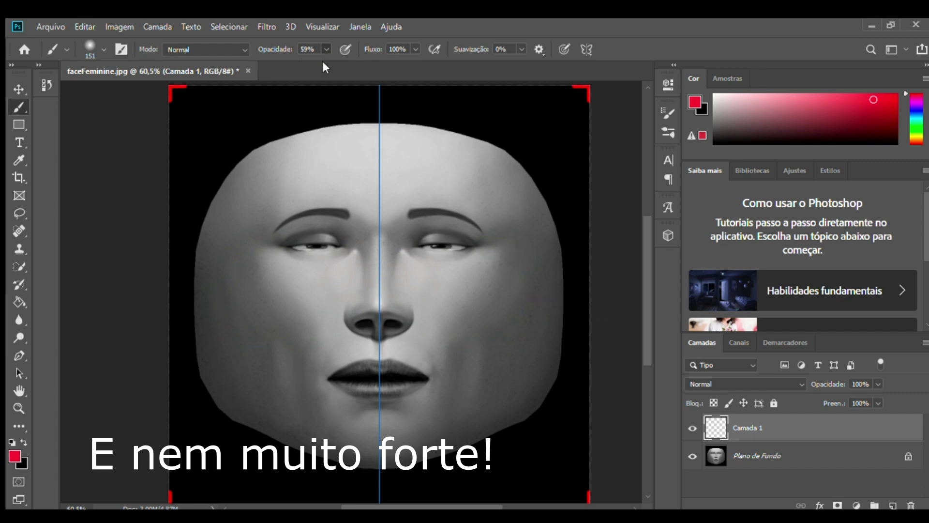
- Paint soft red blush over the cheeks and the chin on Camada 1 with the brush opacity set to 5%
key("0")
key("5")
mouse_move(463, 321)
left_mouse_down()
mouse_move(491, 307)
mouse_move(485, 316)
mouse_move(448, 297)
mouse_move(461, 297)
mouse_move(453, 312)
mouse_move(452, 293)
mouse_move(471, 315)
mouse_move(426, 301)
left_mouse_up()
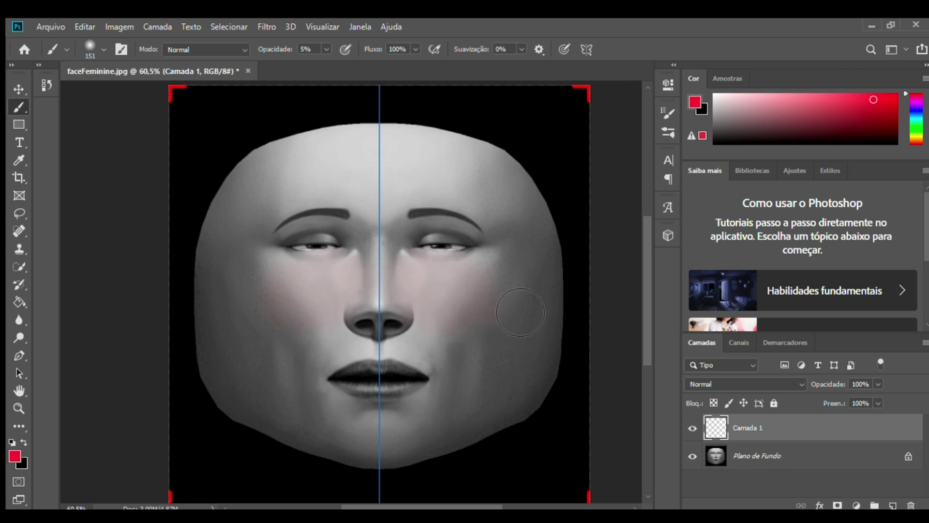
mouse_move(496, 298)
left_mouse_down()
mouse_move(517, 292)
mouse_move(507, 318)
mouse_move(543, 307)
mouse_move(486, 314)
mouse_move(513, 319)
mouse_move(467, 311)
mouse_move(493, 332)
mouse_move(466, 306)
mouse_move(469, 326)
mouse_move(455, 303)
mouse_move(440, 312)
mouse_move(428, 294)
mouse_move(383, 298)
mouse_move(485, 305)
mouse_move(493, 322)
mouse_move(538, 299)
mouse_move(501, 311)
mouse_move(548, 308)
mouse_move(575, 280)
mouse_move(472, 321)
mouse_move(427, 326)
mouse_move(417, 321)
mouse_move(426, 308)
mouse_move(400, 312)
mouse_move(427, 316)
mouse_move(415, 305)
mouse_move(440, 305)
left_mouse_up()
mouse_move(384, 469)
left_mouse_down()
mouse_move(396, 442)
mouse_move(409, 446)
left_mouse_up()
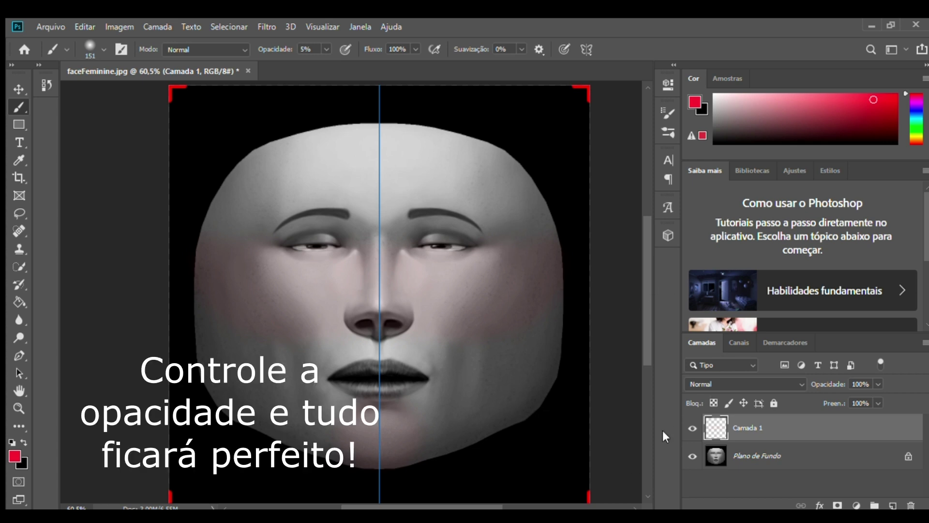
- Export the painted makeup as a PNG with the Plano de Fundo layer hidden, and restore that layer's visibility
left_click(692, 456)
left_click(693, 455)
left_click(693, 456)
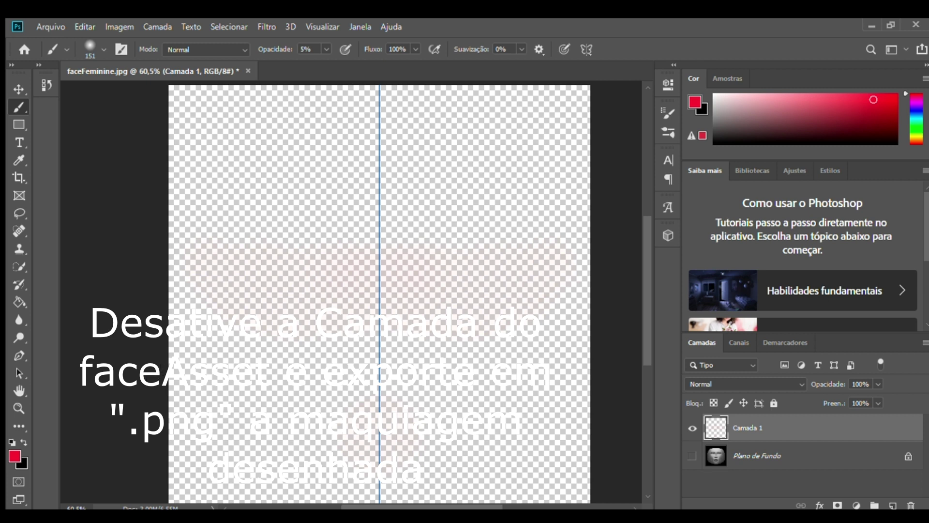
key("ctrl+shift+s")
left_click(575, 160)
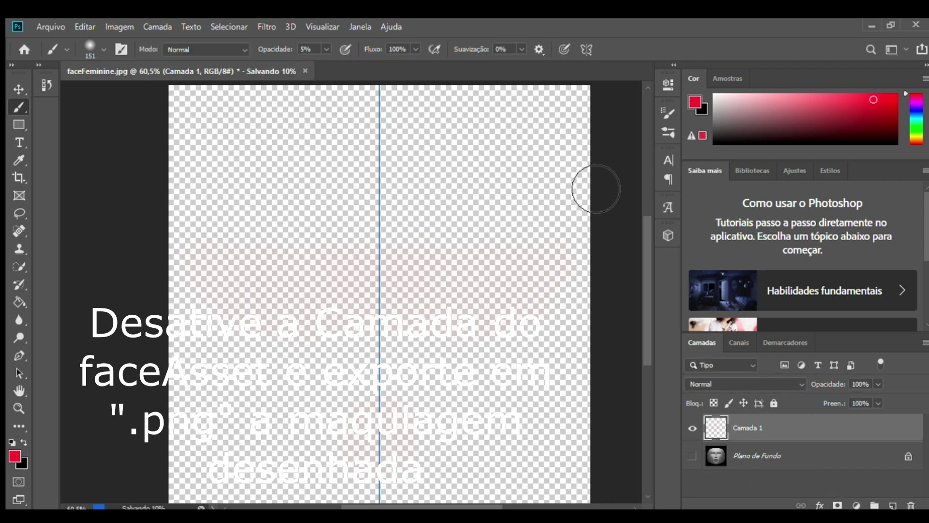
left_click(692, 456)
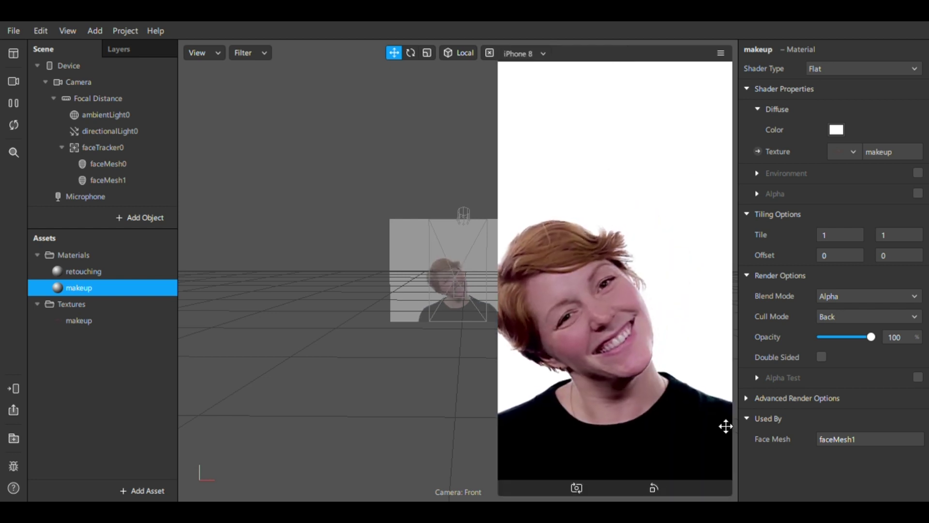
- In Spark AR, test the makeup on a darker skin tone using the first real-time simulation video
left_click(13, 81)
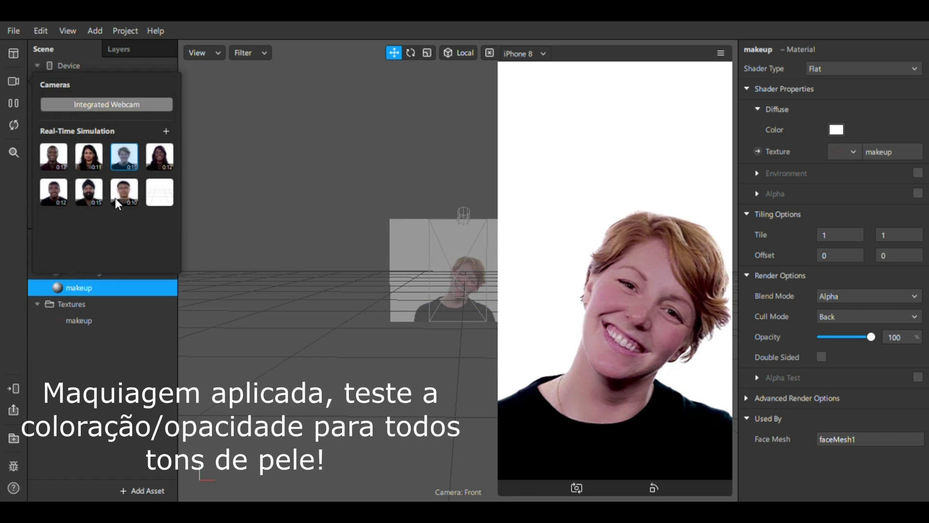
left_click(57, 158)
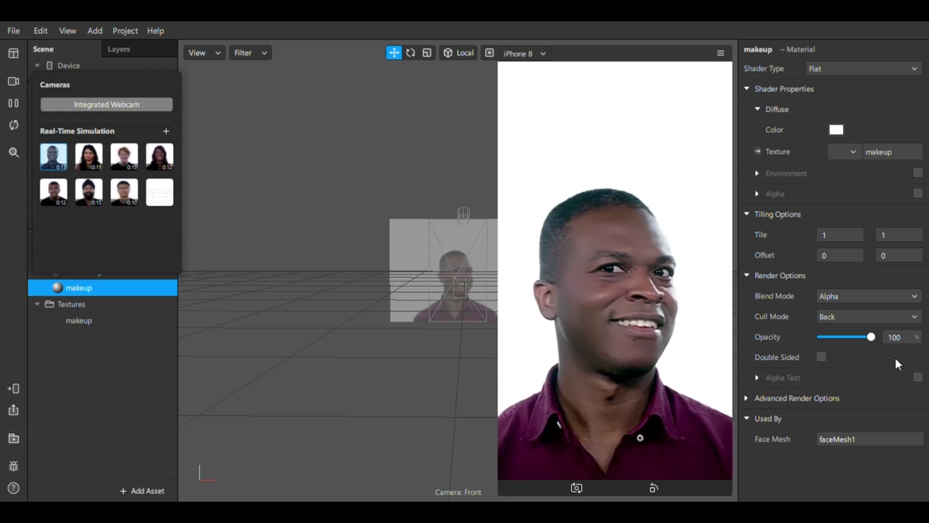
left_click(125, 351)
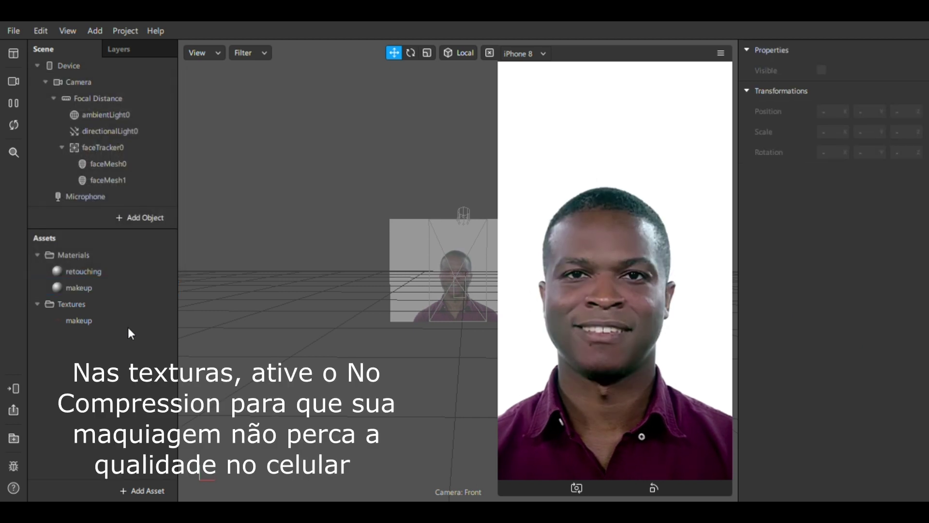
- Enable No compression for the makeup texture and select the retouching material
left_click(130, 323)
scroll(868, 271, "down", 5)
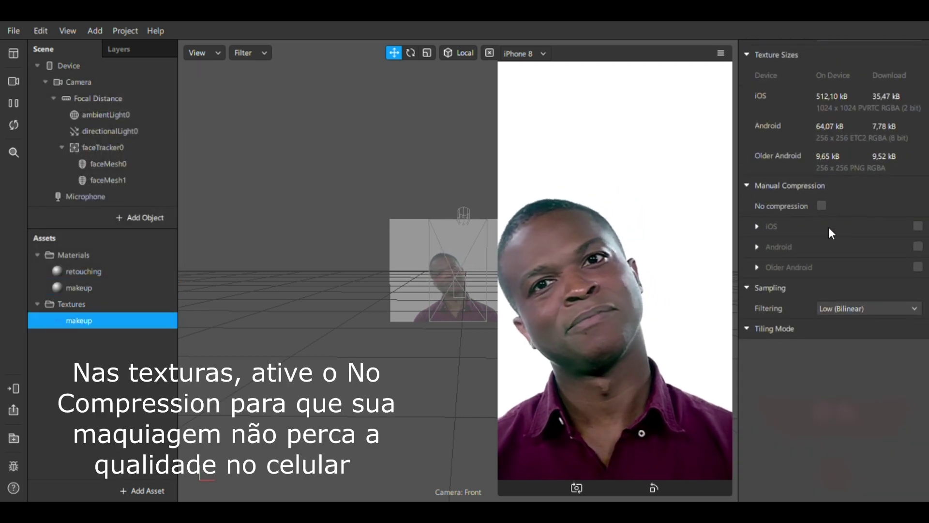
left_click(822, 206)
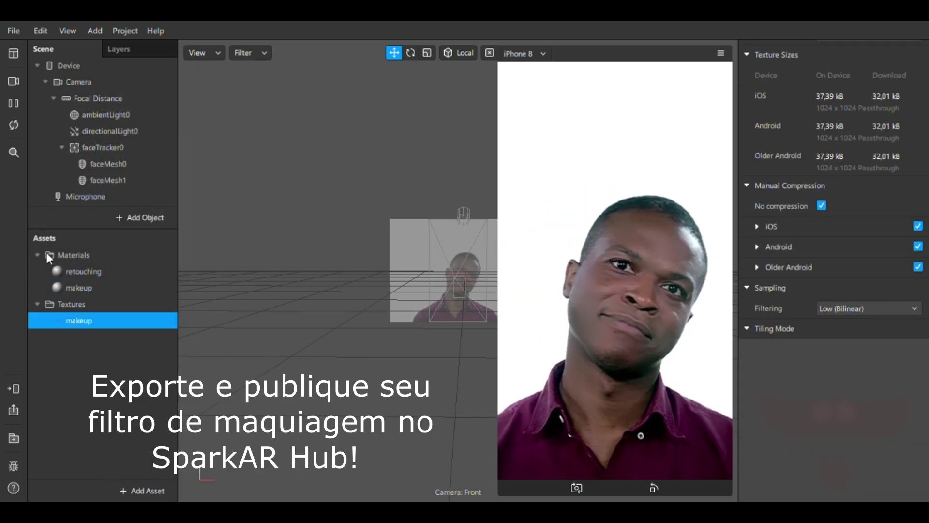
left_click(98, 271)
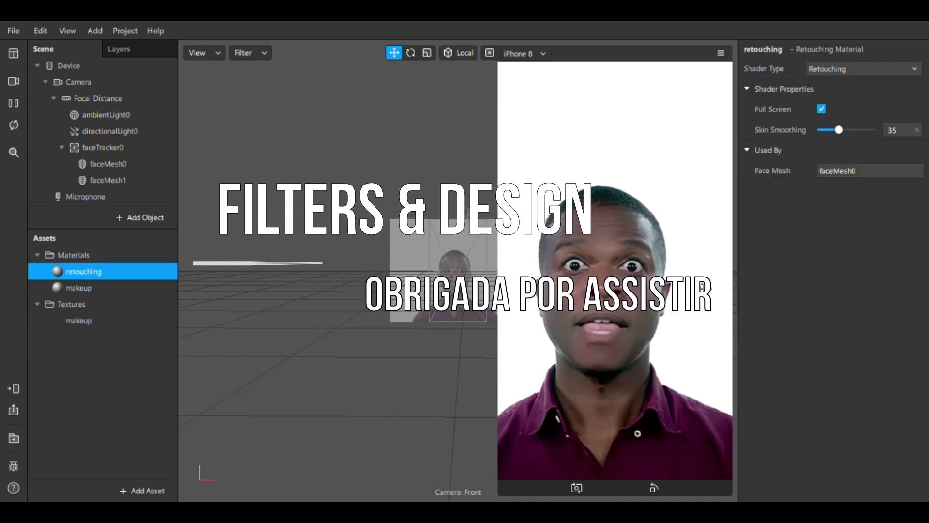